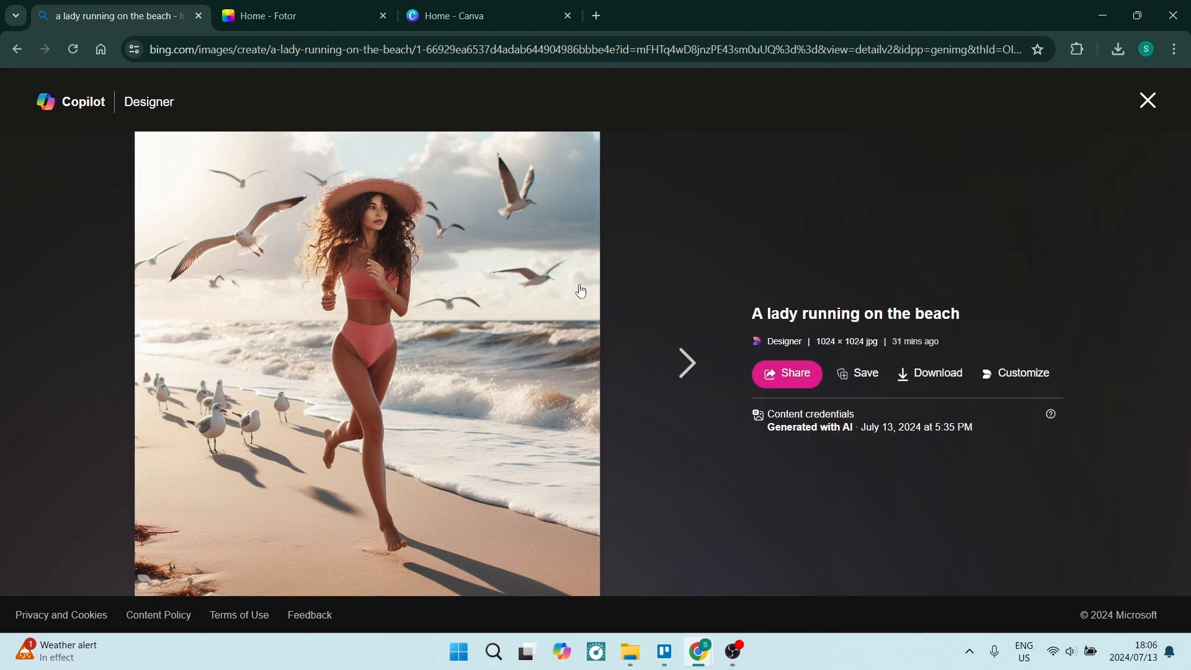
Step: Switch to Fotor, search its tools for "exp" and open AI Expand
left_click(300, 18)
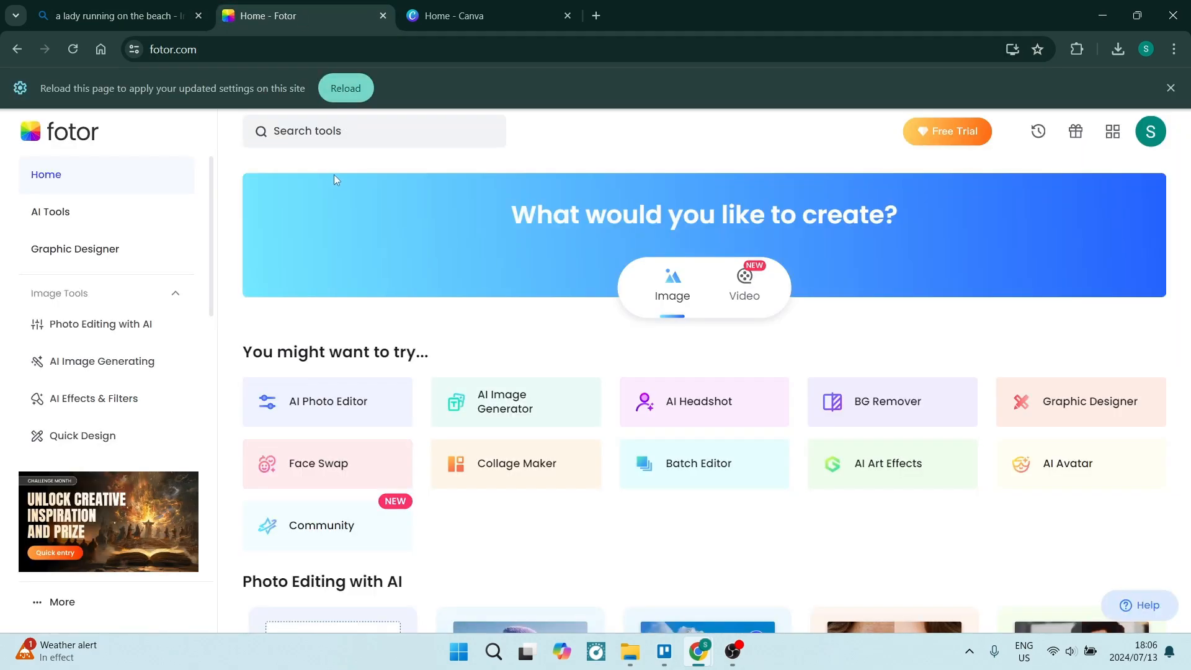
left_click(316, 135)
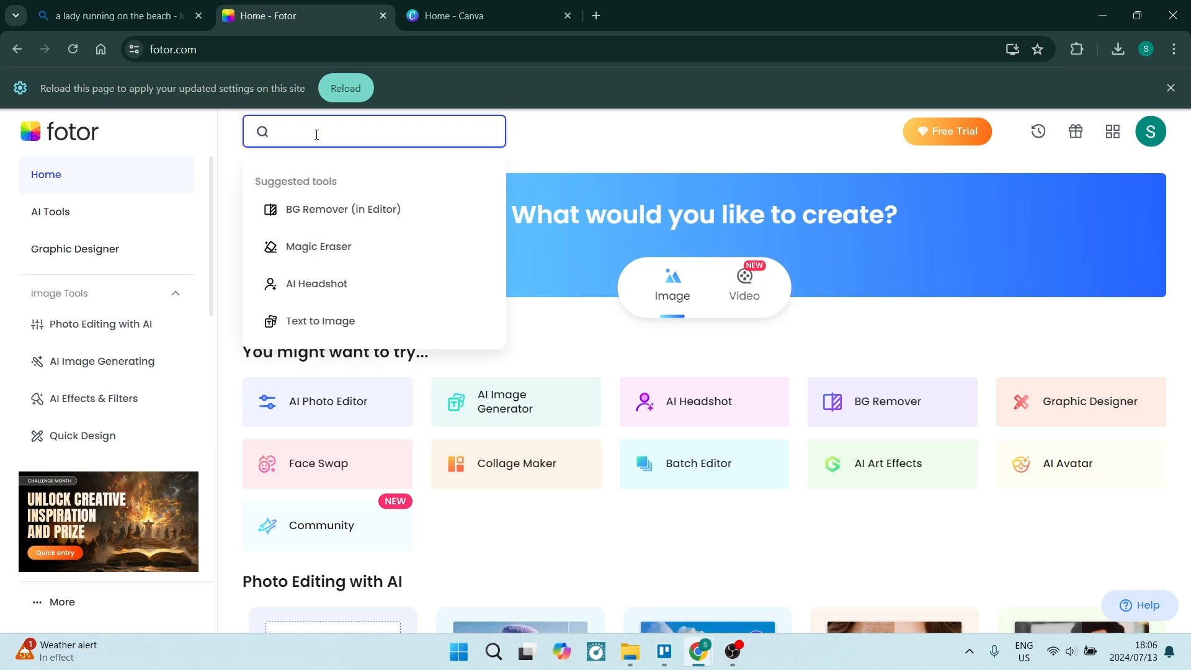
type("exp")
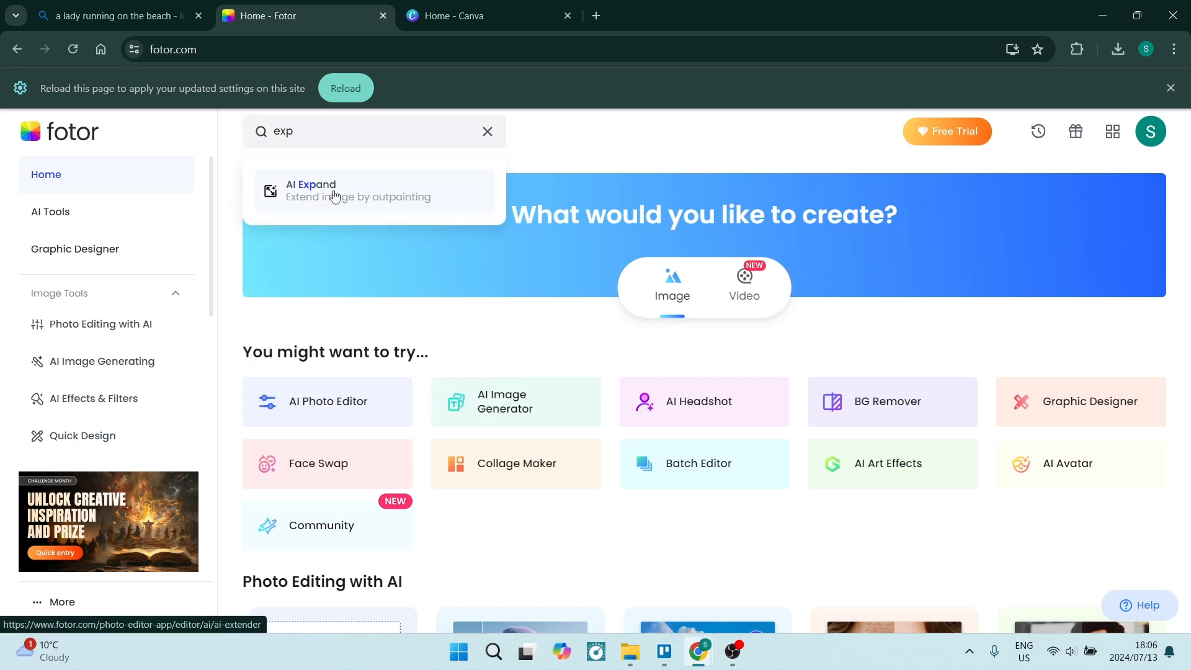
left_click(336, 196)
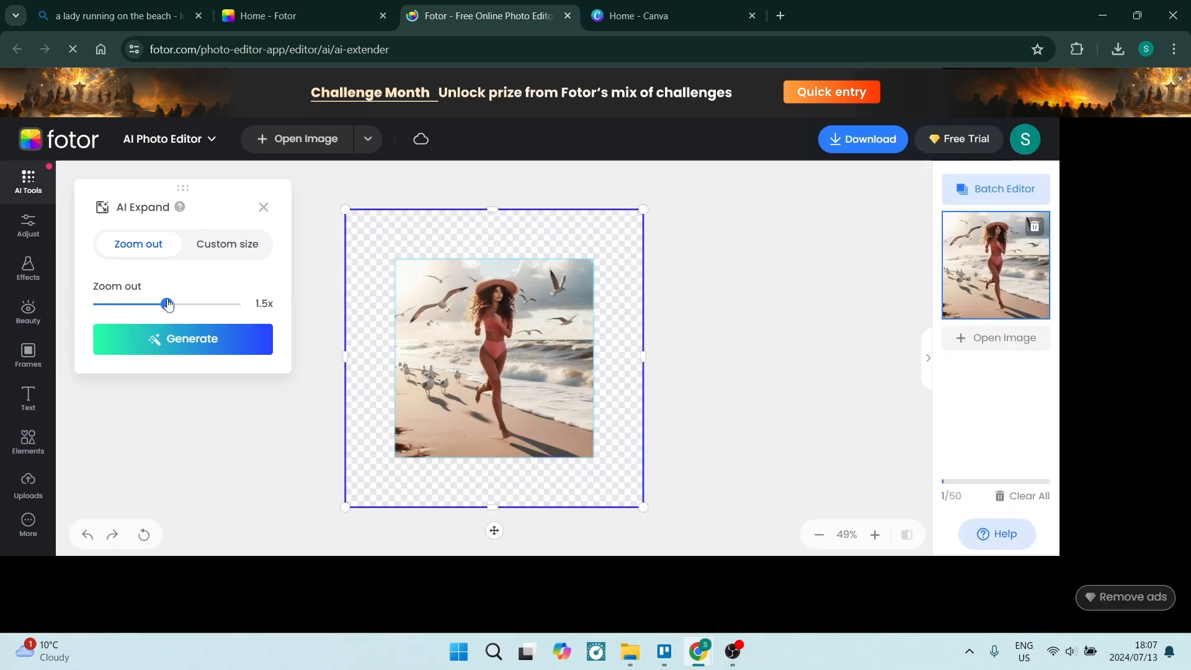
Step: Set the Zoom out factor to 1.5x, then shrink the beach photo and centre it in the expansion frame
left_click_drag(167, 304, 155, 303)
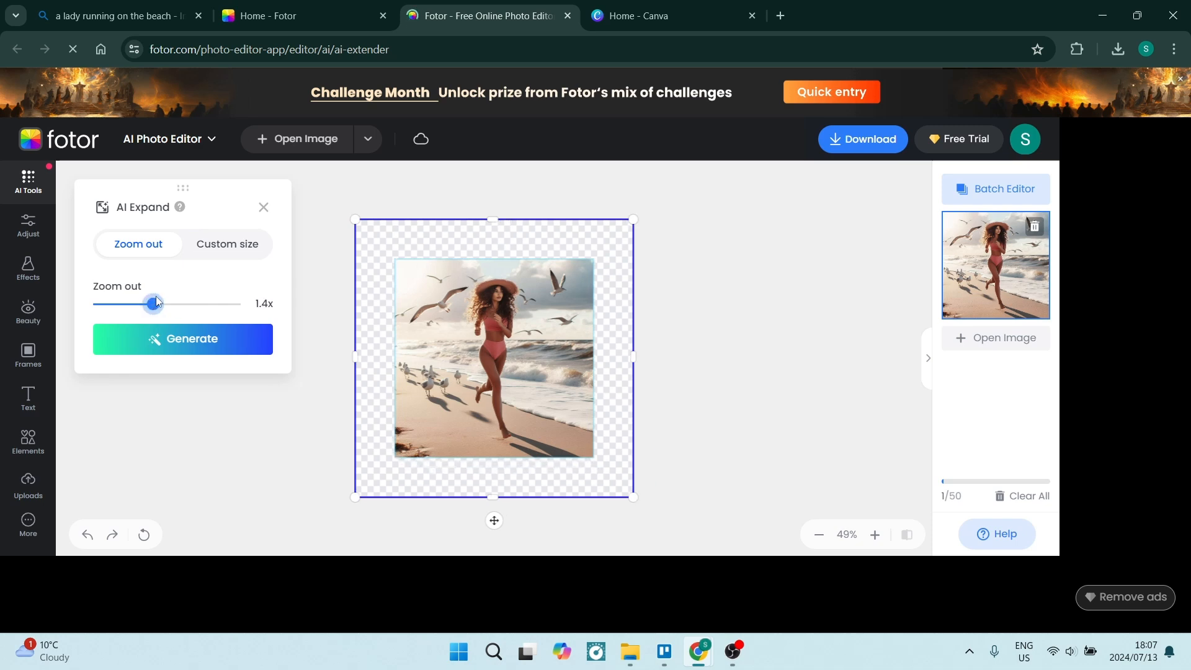
left_click_drag(166, 302, 167, 304)
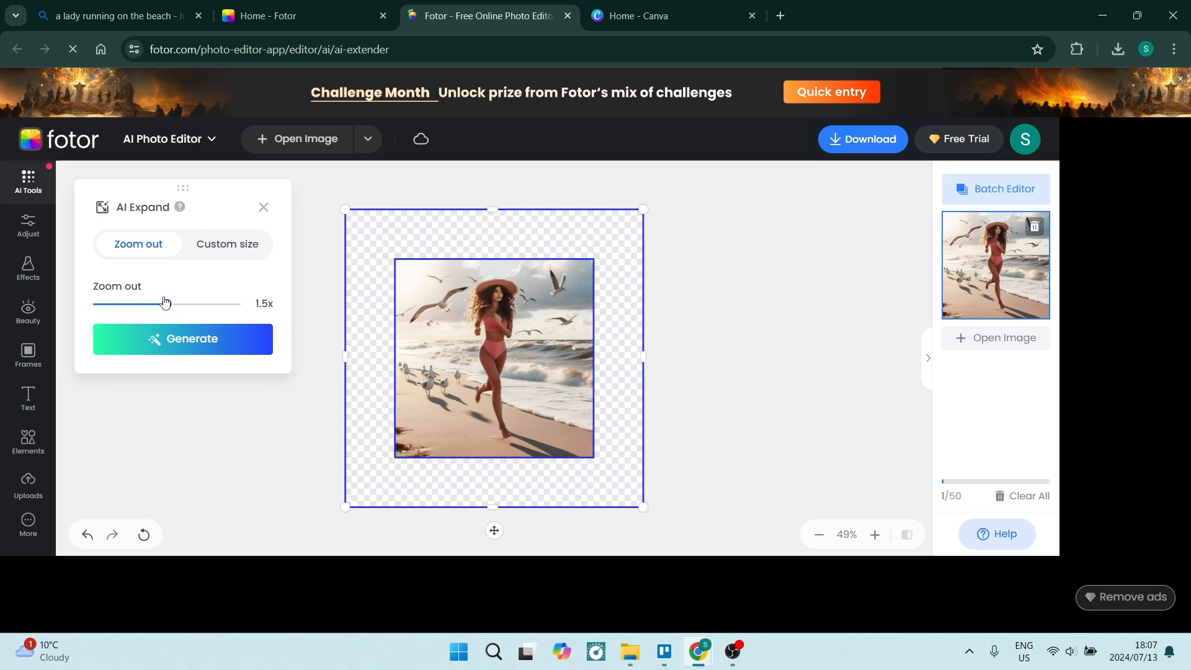
left_click(451, 347)
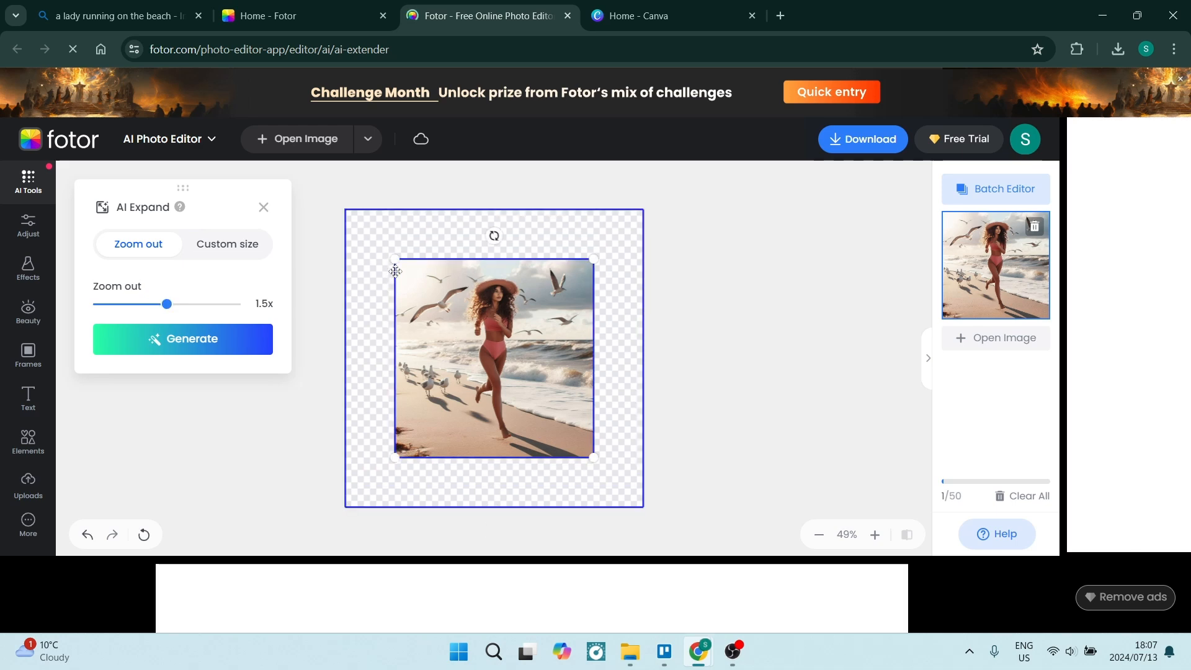
left_click_drag(395, 260, 452, 301)
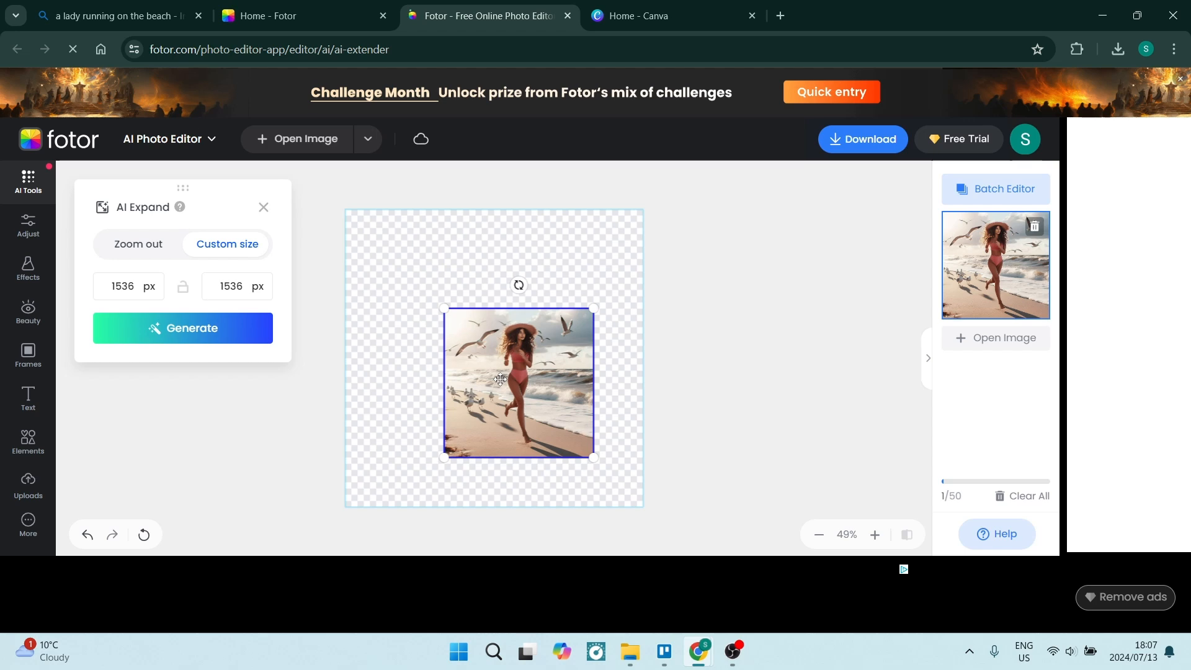
left_click_drag(501, 380, 476, 354)
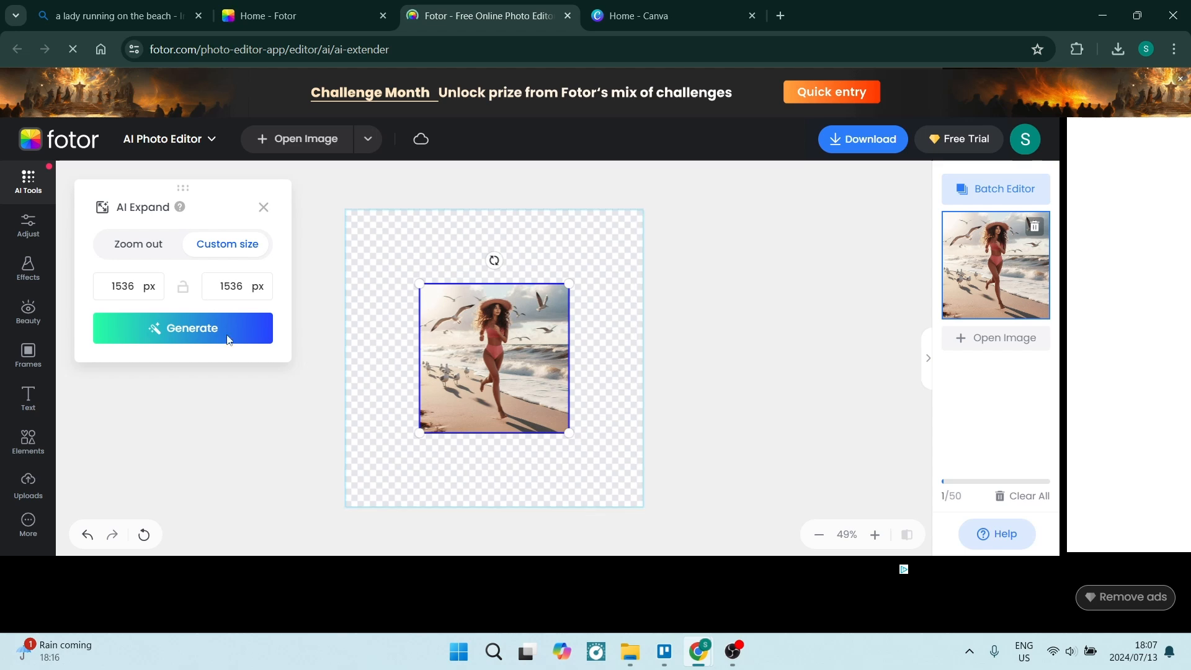
Step: Set the custom expansion size to 1080 px wide and 1920 px high
left_click(136, 289)
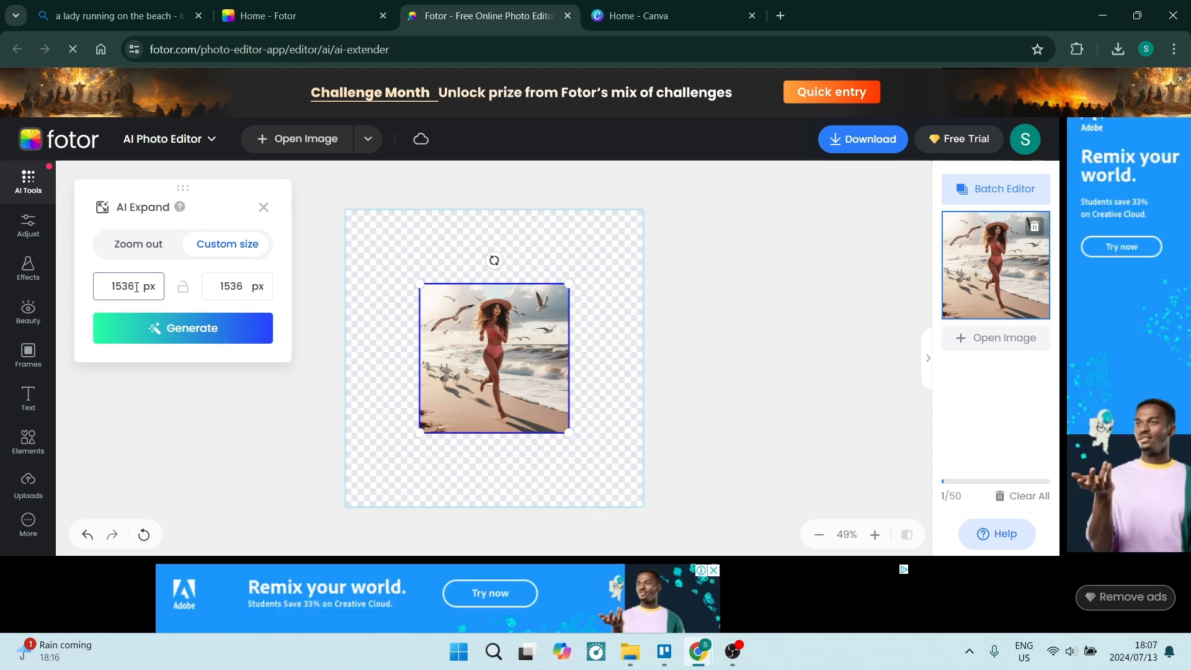
double_click(136, 287)
type("1080")
double_click(225, 279)
type("1920")
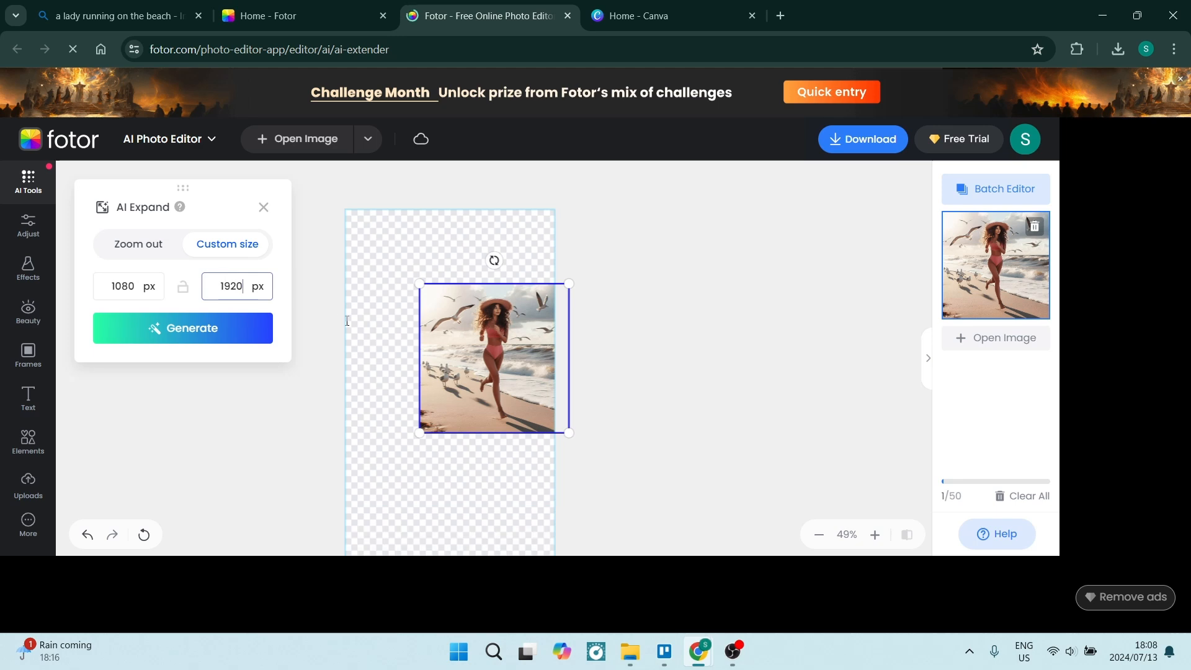
Step: Centre the beach photo in the portrait frame and enlarge it to span the frame's full width
left_click(375, 342)
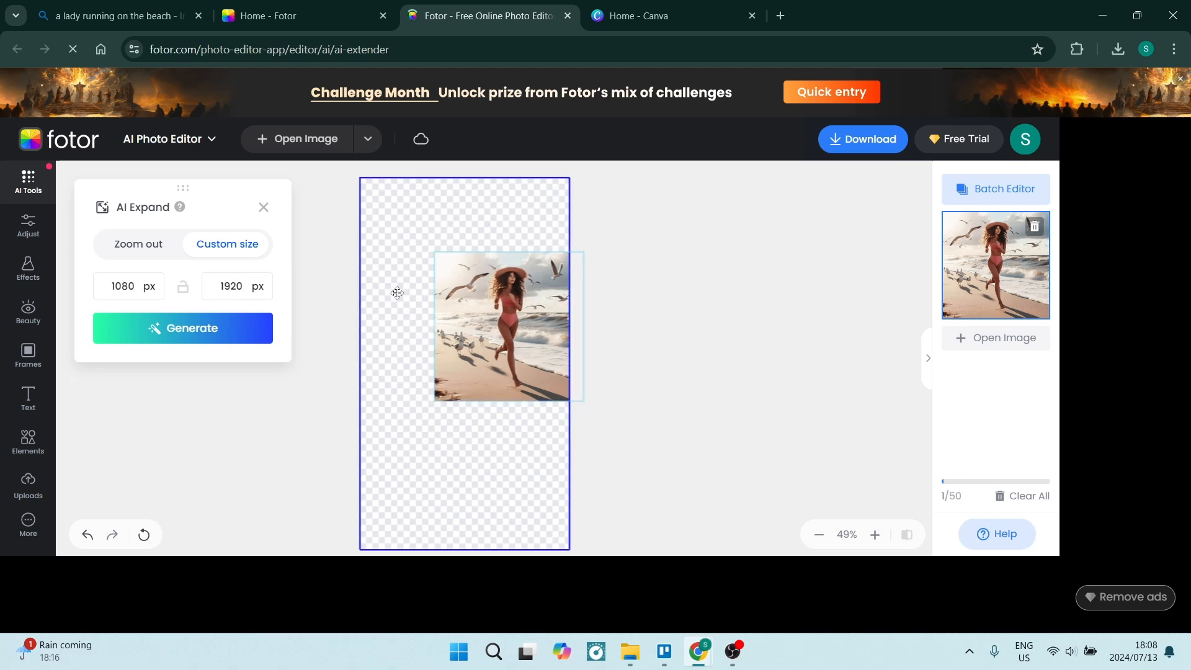
left_click_drag(520, 363, 482, 393)
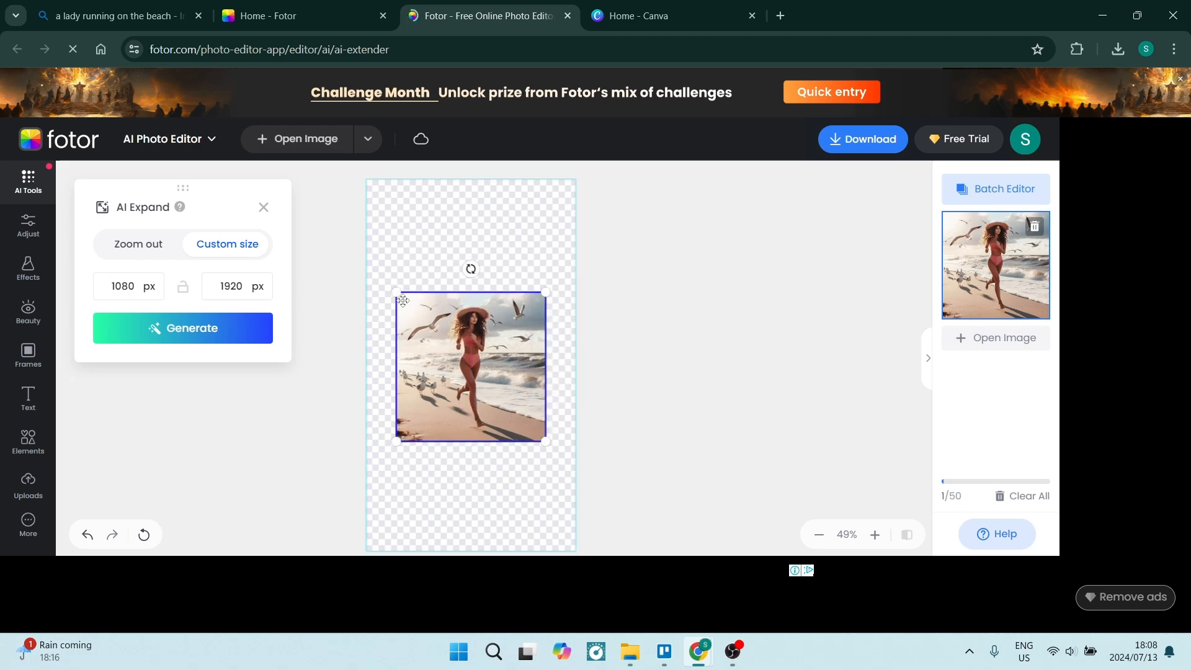
left_click_drag(397, 292, 366, 263)
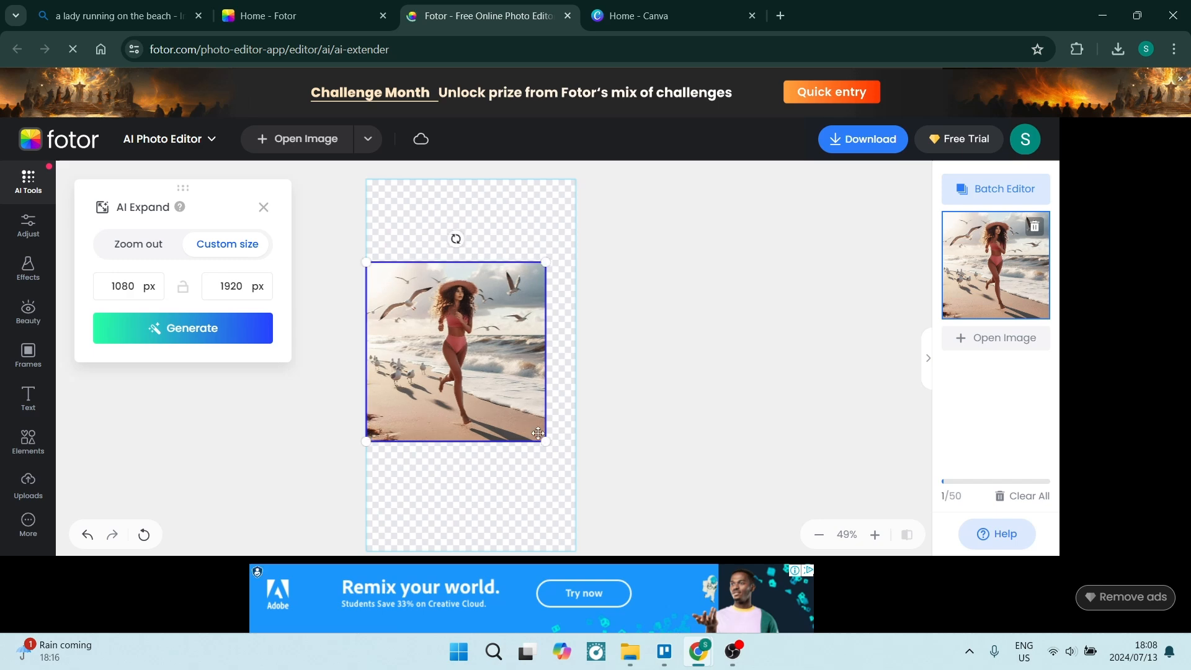
left_click_drag(546, 442, 576, 470)
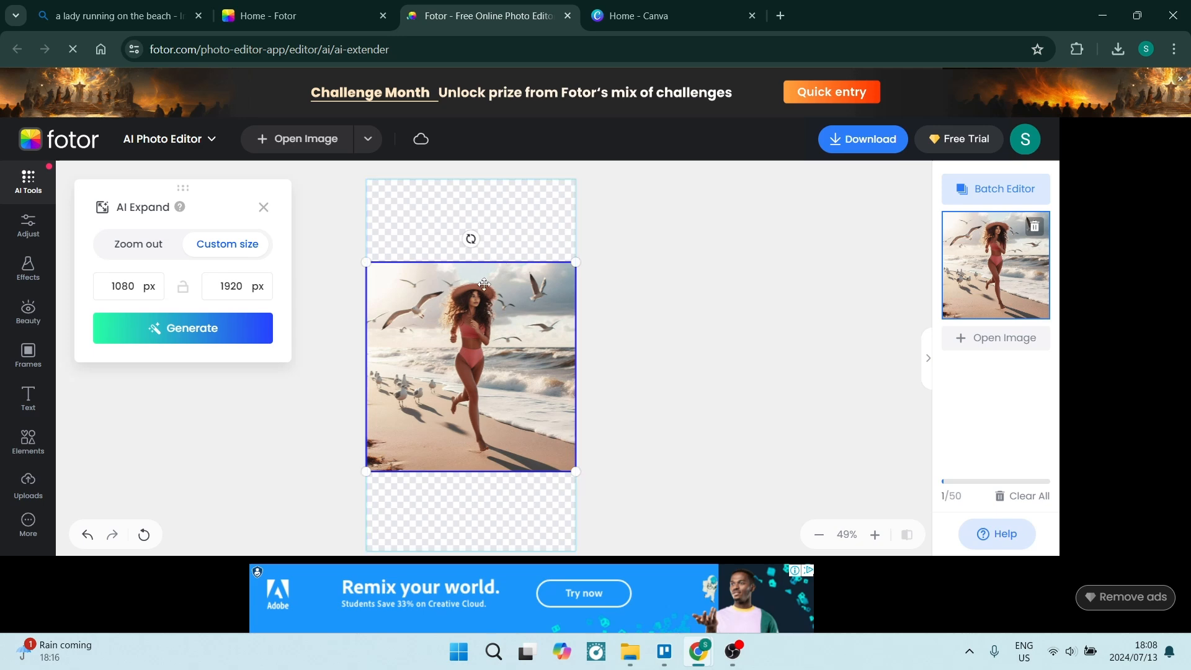
Step: Generate the AI expansion and preview the second result
left_click(179, 338)
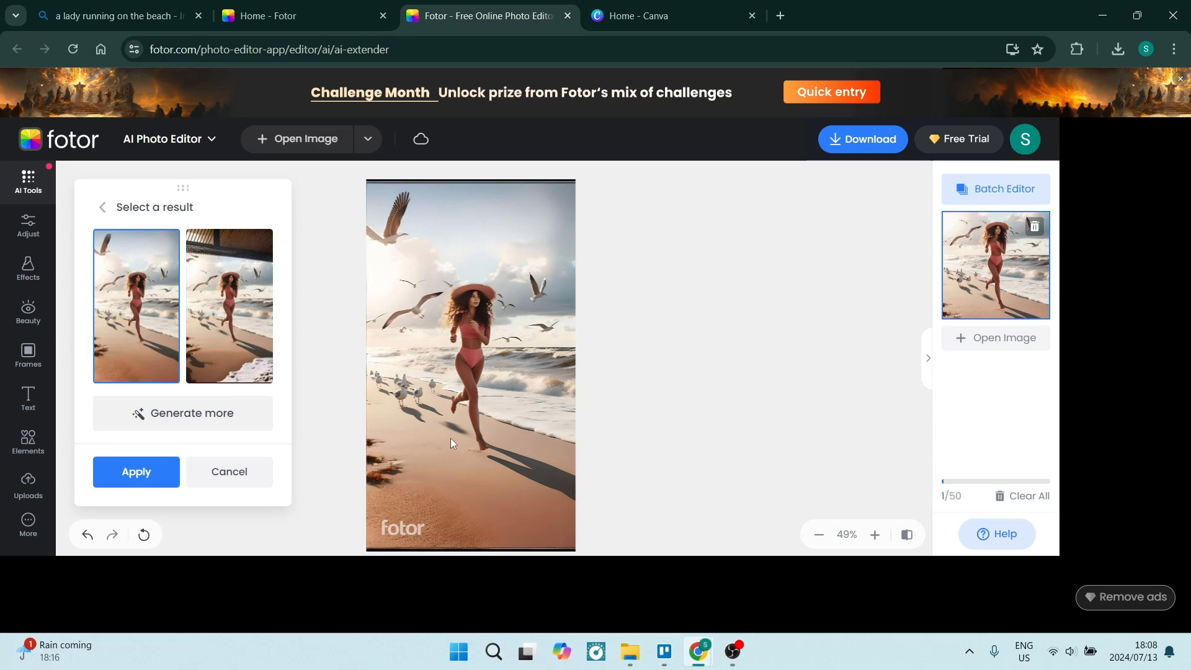
left_click(263, 348)
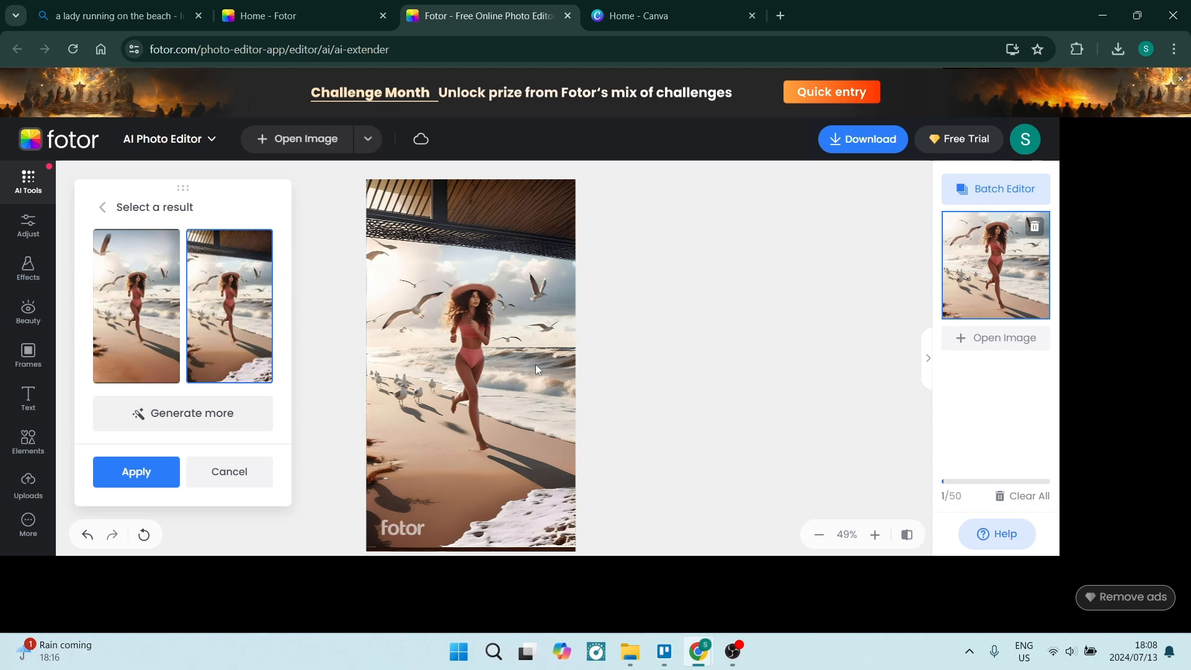
mouse_move(416, 531)
Step: Switch to Canva and create a new custom-size design of 1080 × 1920 px
left_click(655, 19)
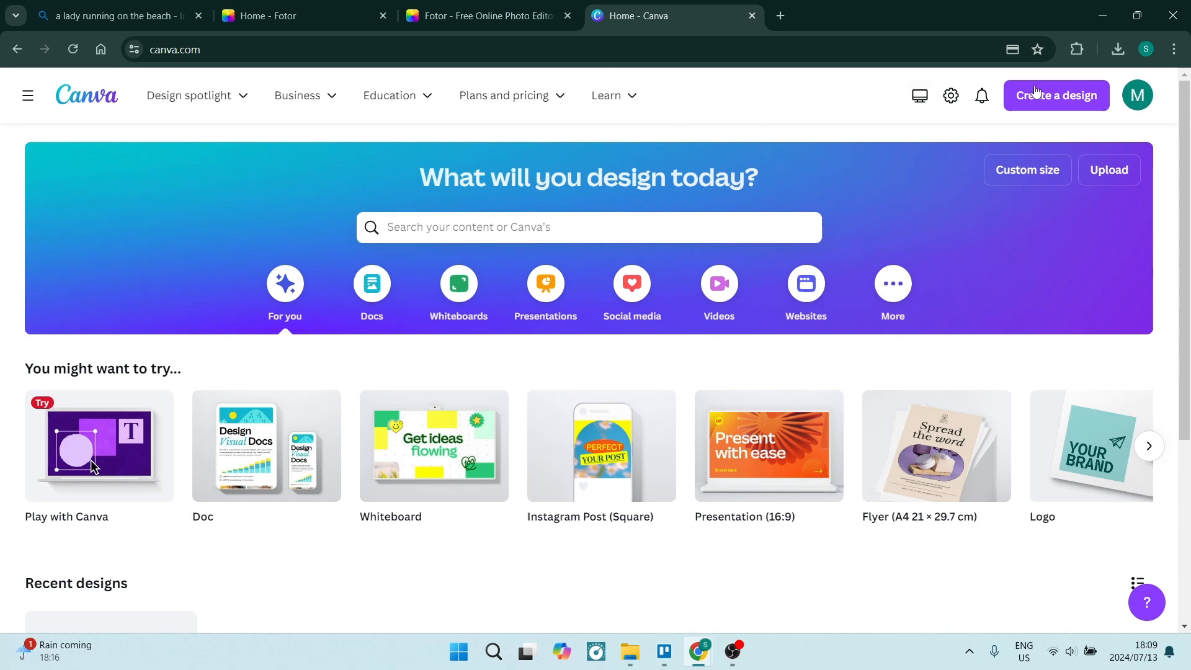
left_click(1021, 179)
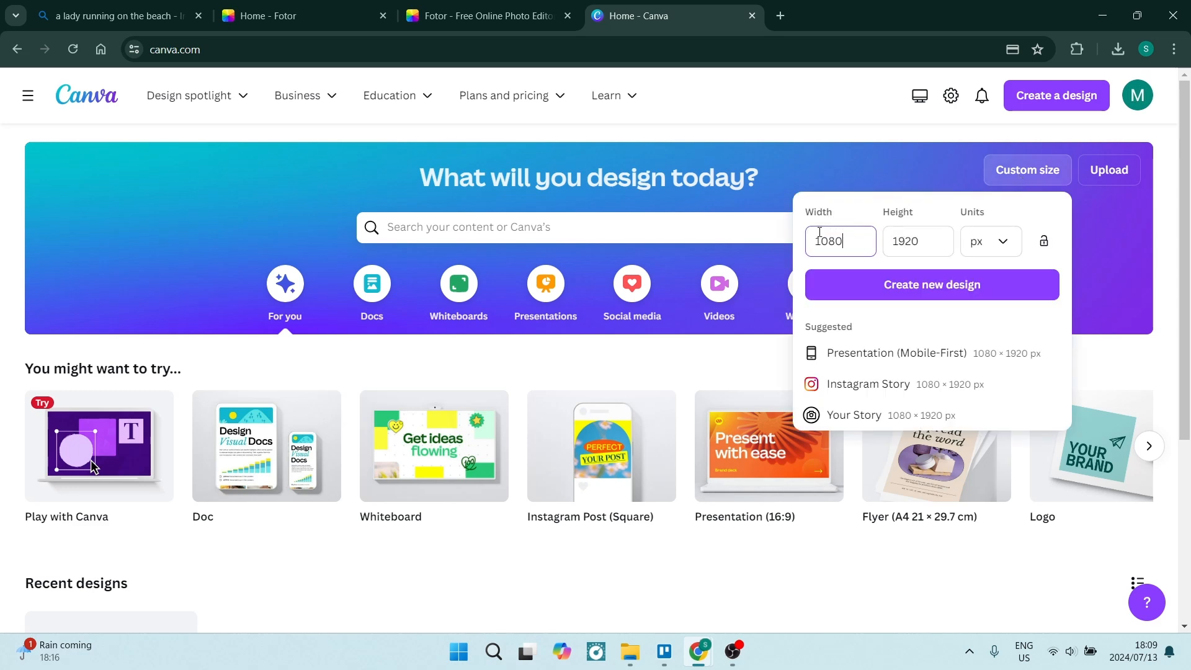
left_click(867, 286)
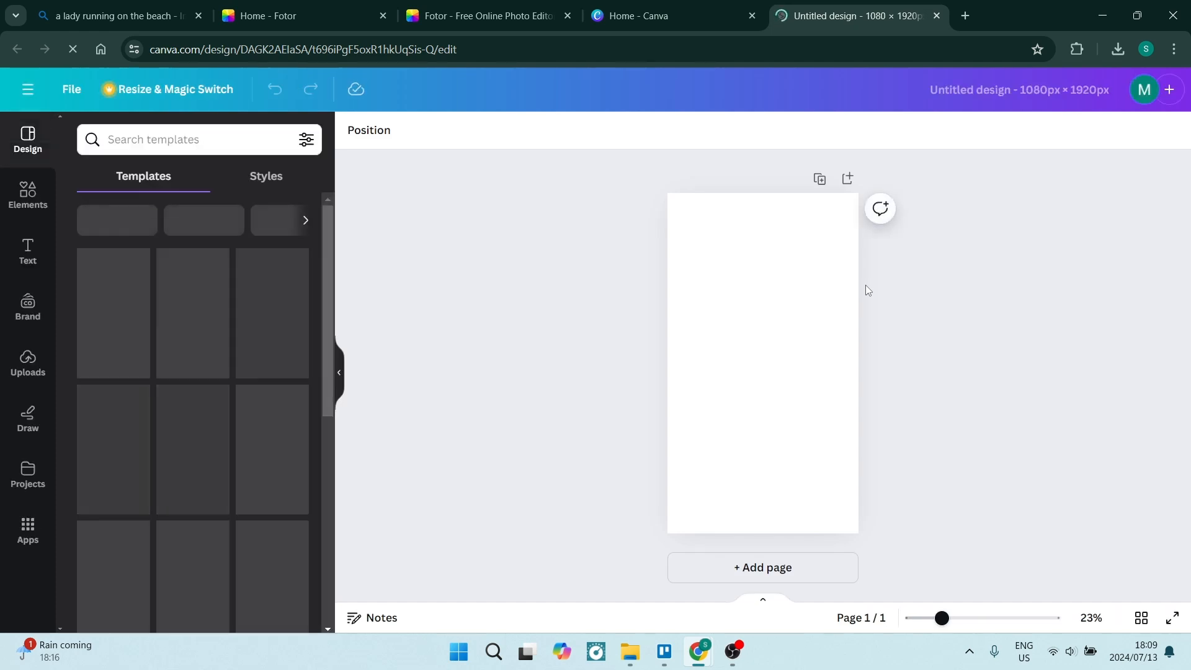
Step: Place the uploaded beach photo on the blank page, scaled to the full page width and centred vertically
left_click(50, 371)
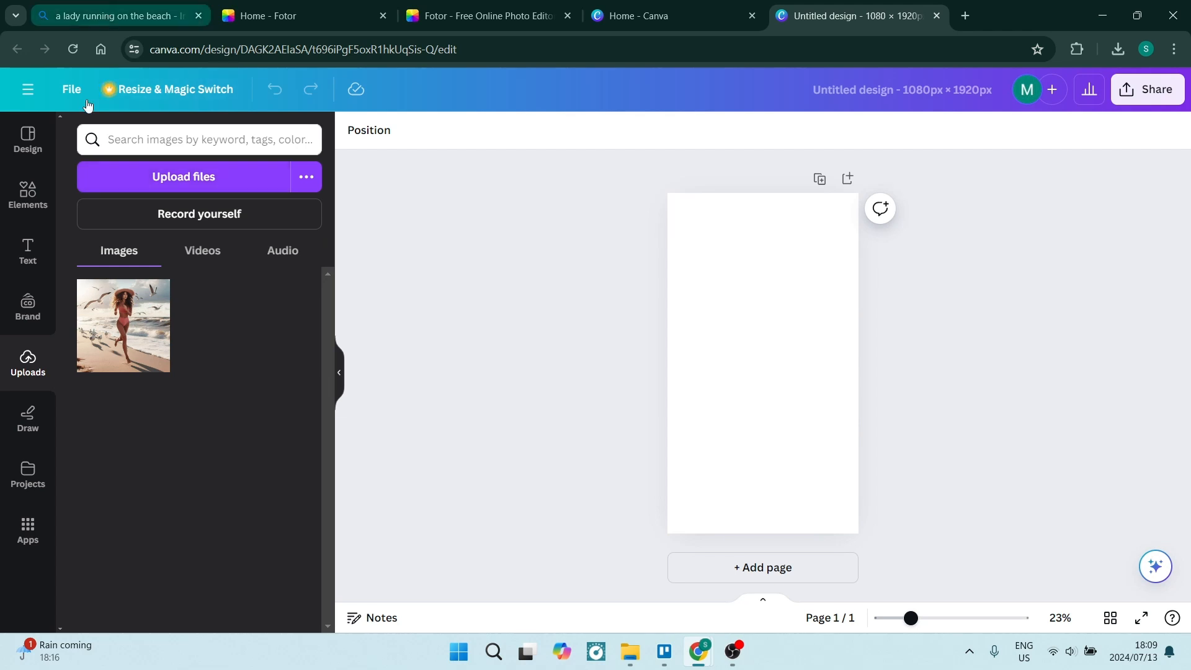
left_click_drag(128, 337, 656, 275)
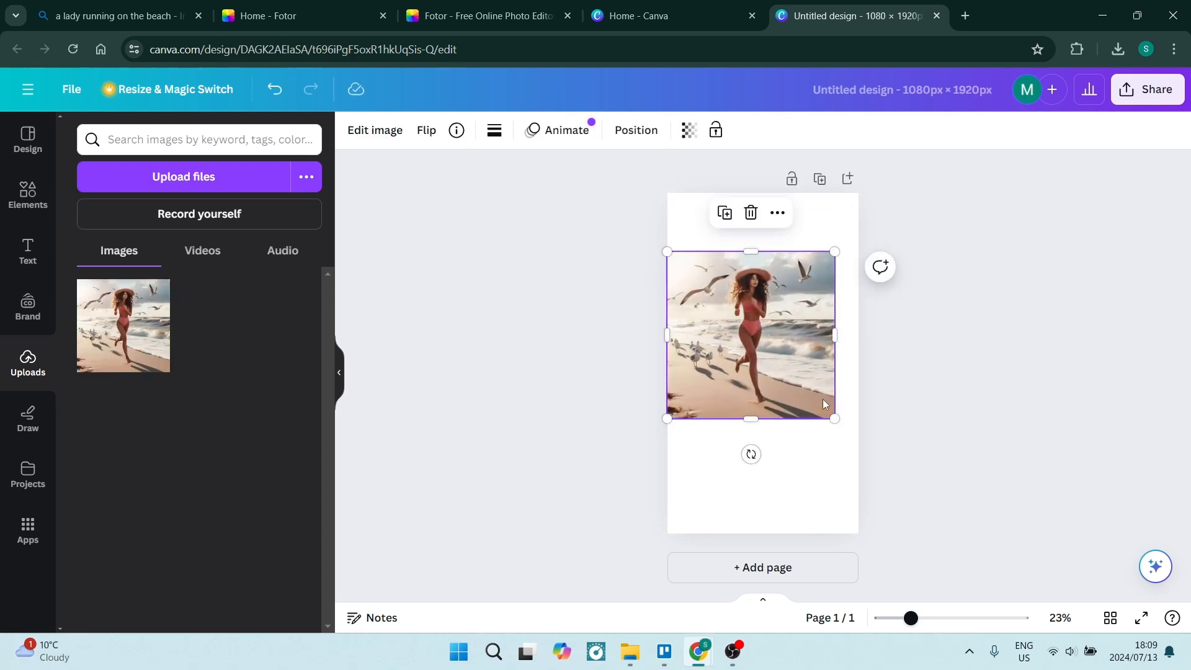
left_click_drag(836, 420, 859, 443)
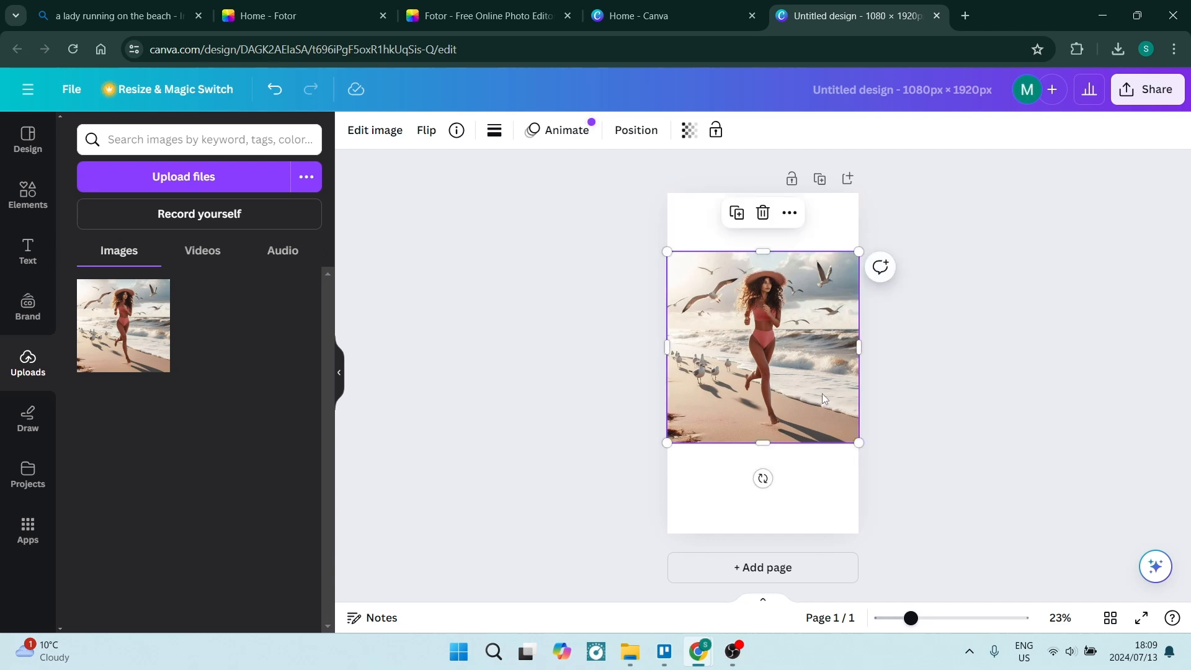
left_click(582, 251)
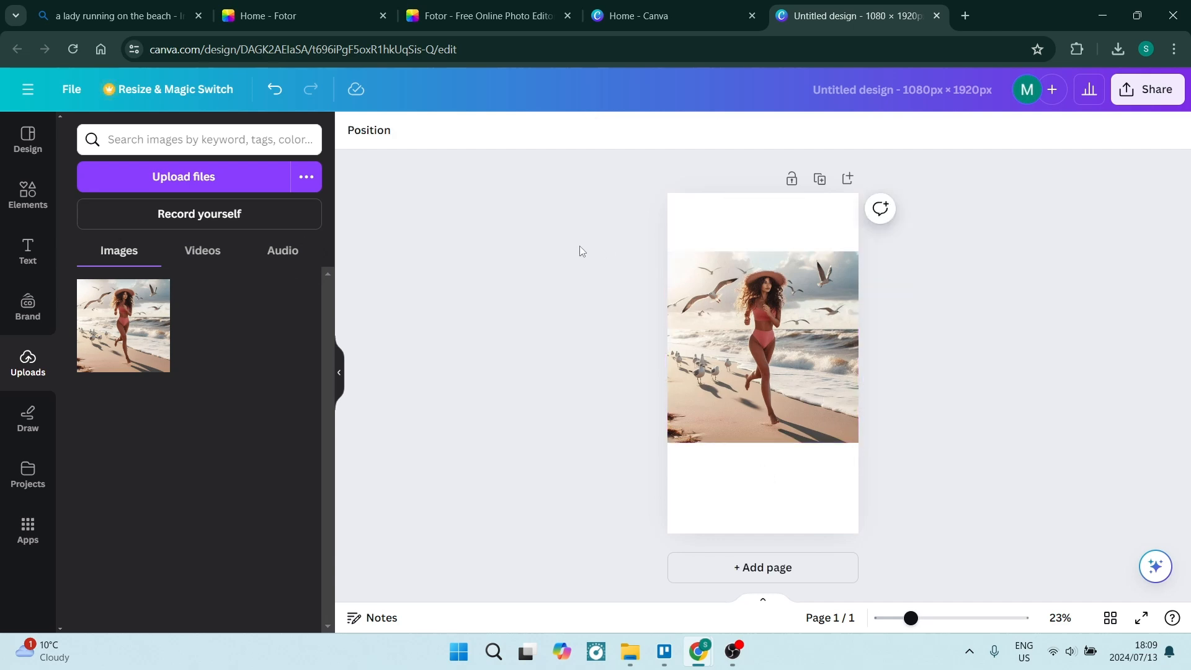
left_click(647, 16)
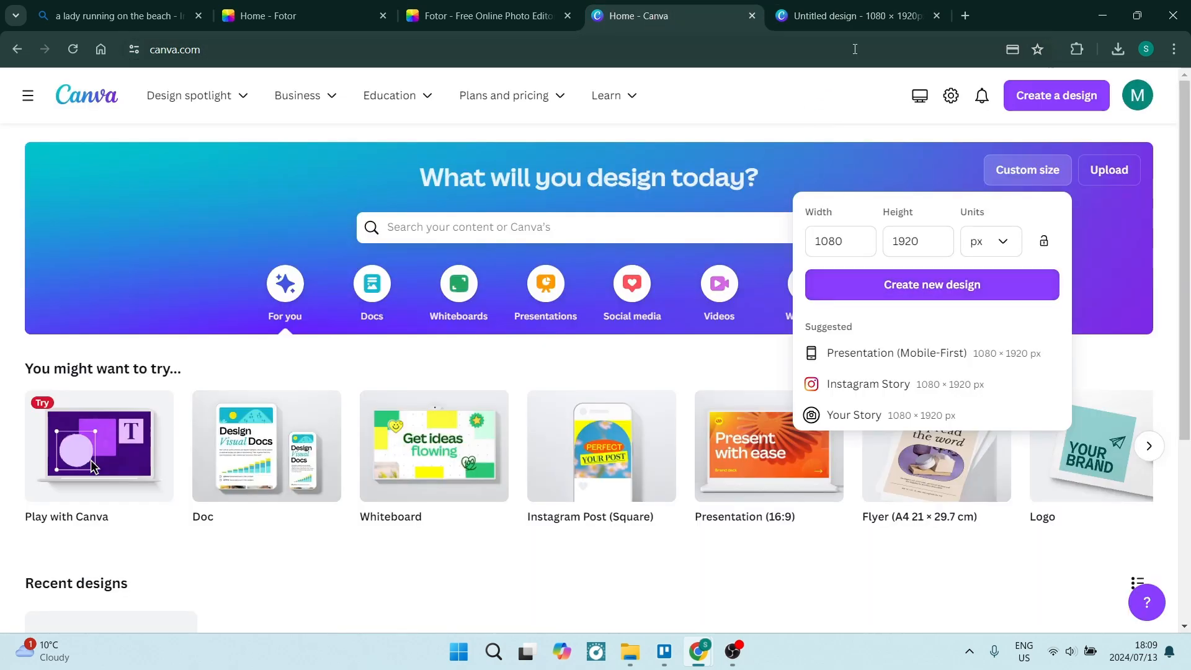
left_click(852, 22)
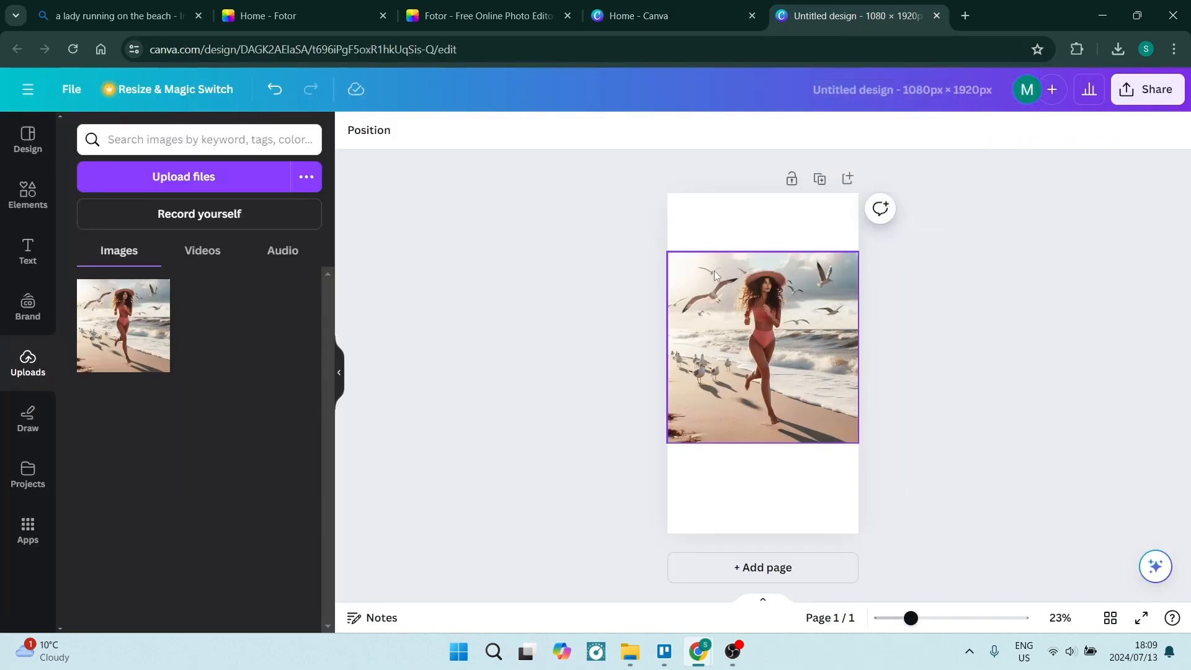
left_click_drag(742, 345, 745, 373)
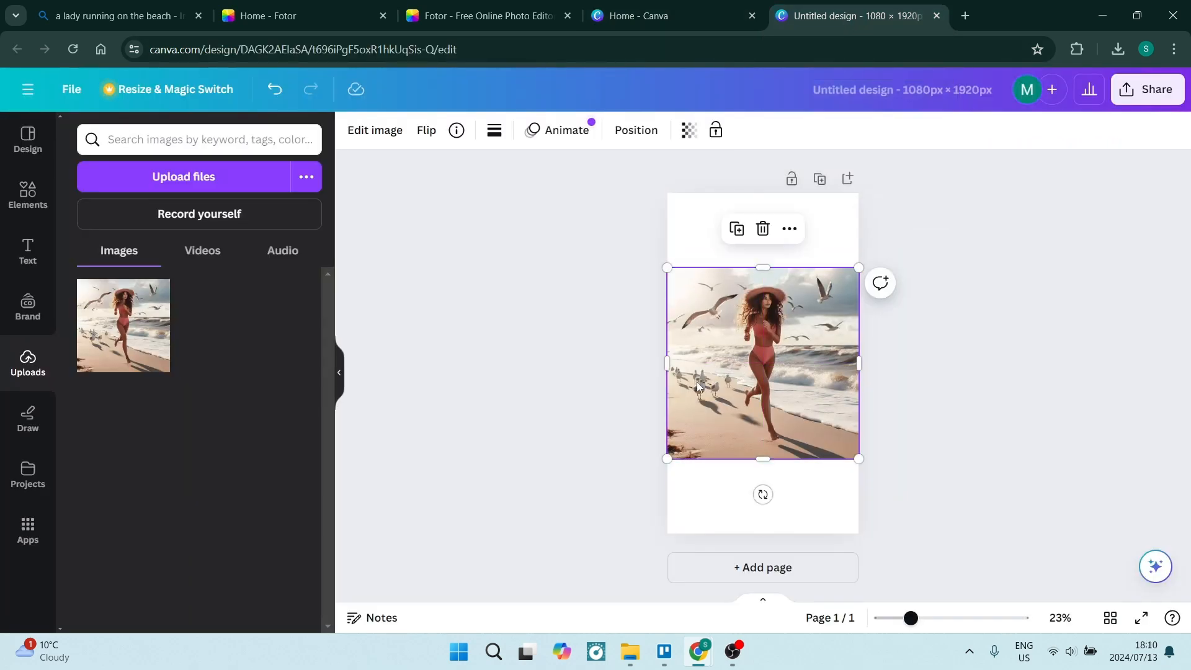
Step: Run Magic Expand on the beach photo with the 9:16 size
left_click(379, 131)
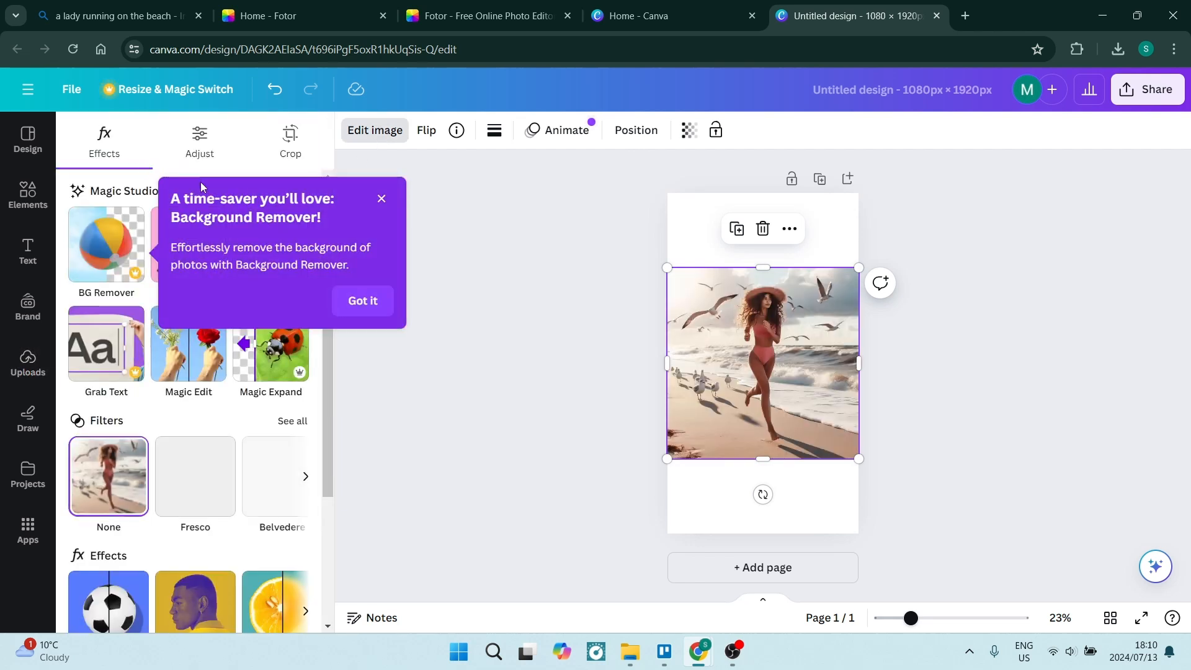
left_click(287, 353)
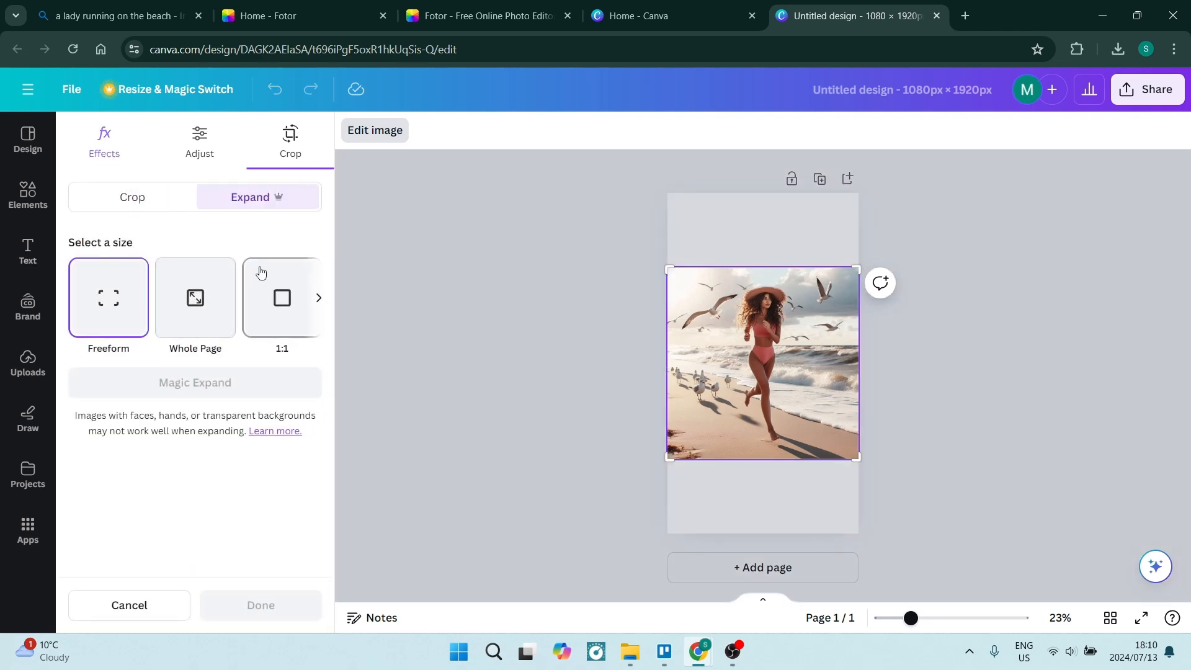
left_click(317, 300)
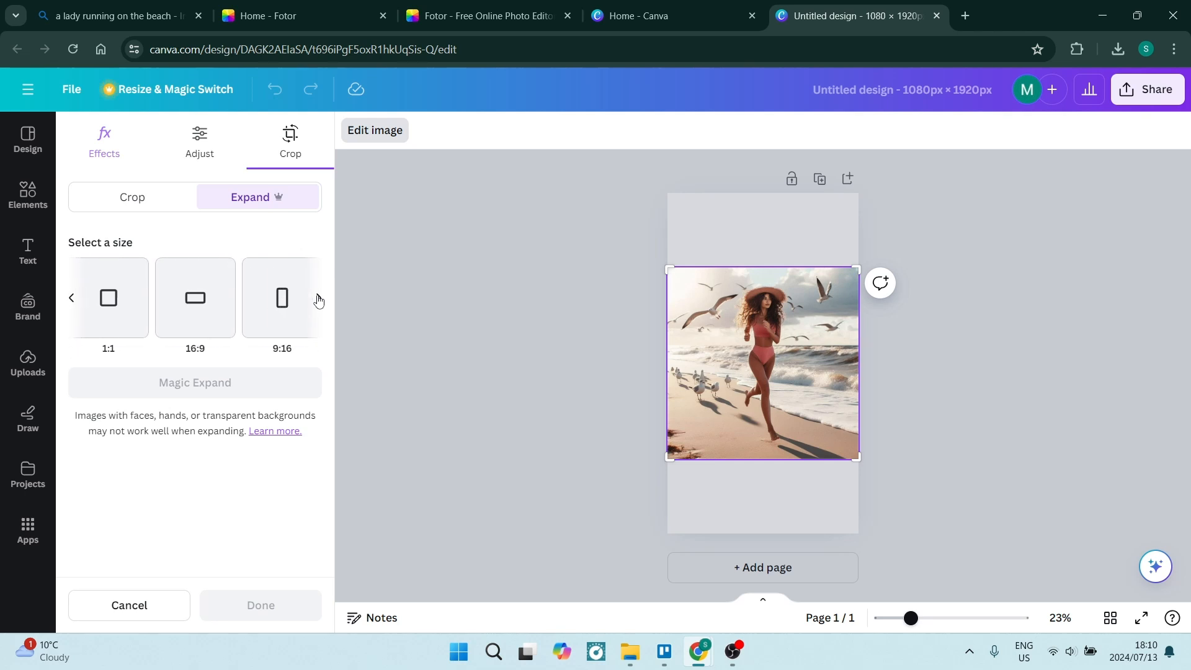
left_click(281, 317)
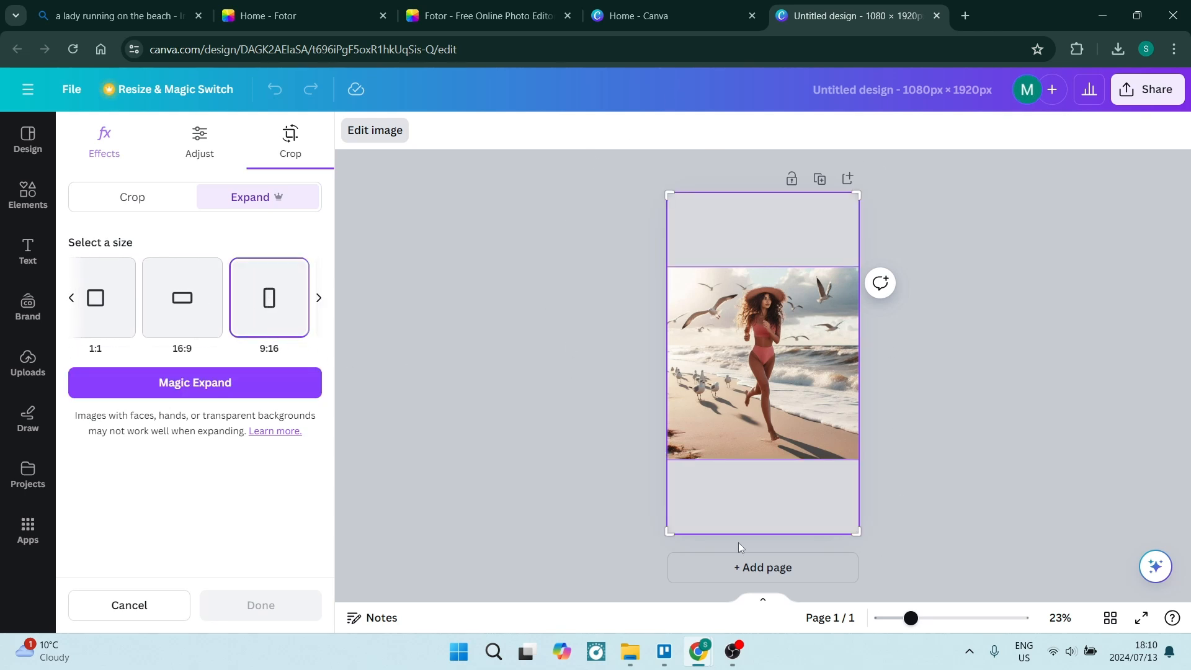
left_click(266, 389)
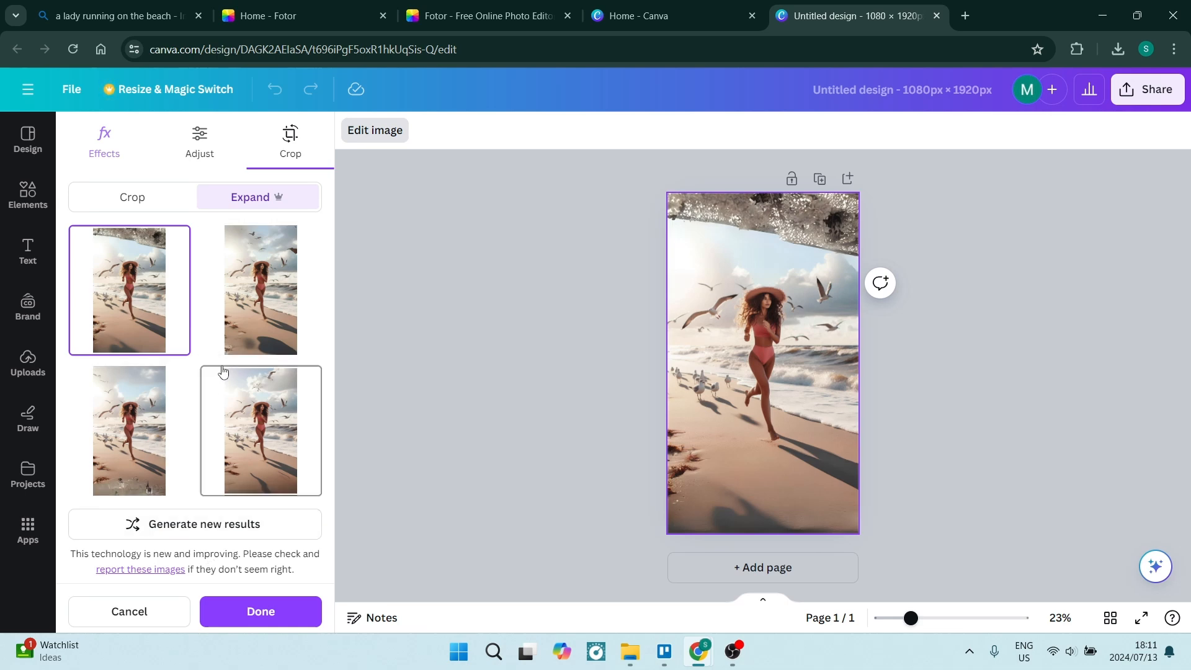
Step: Use the second Magic Expand result for the photo and leave image editing
left_click(291, 312)
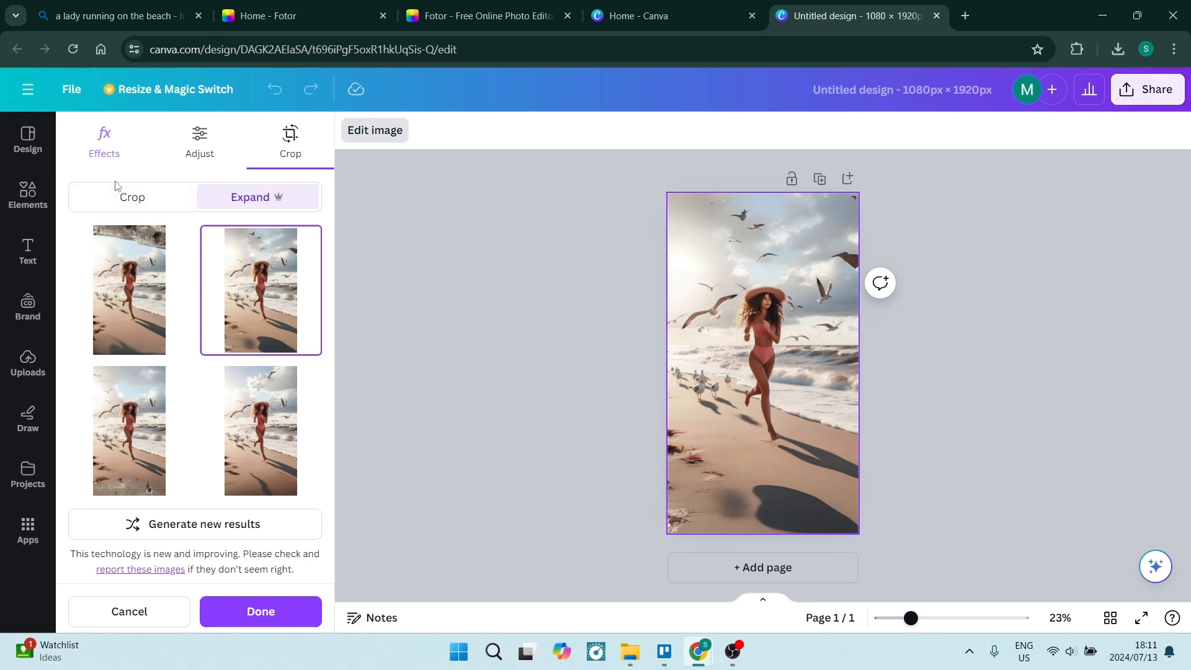
left_click(102, 154)
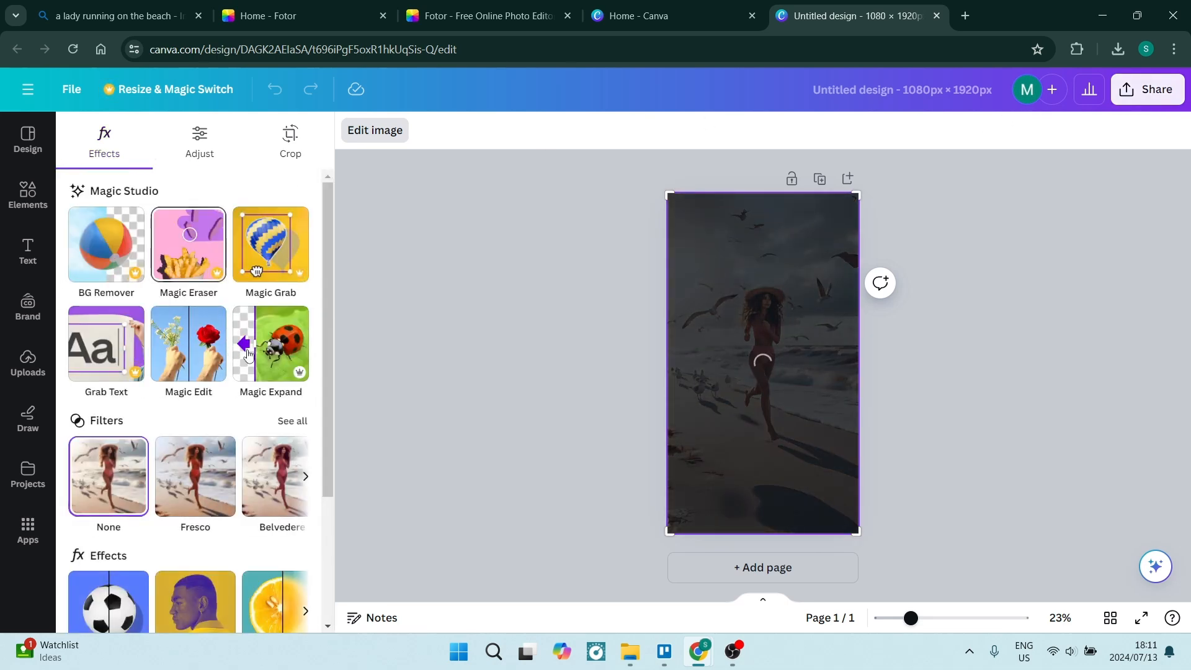
key("Escape")
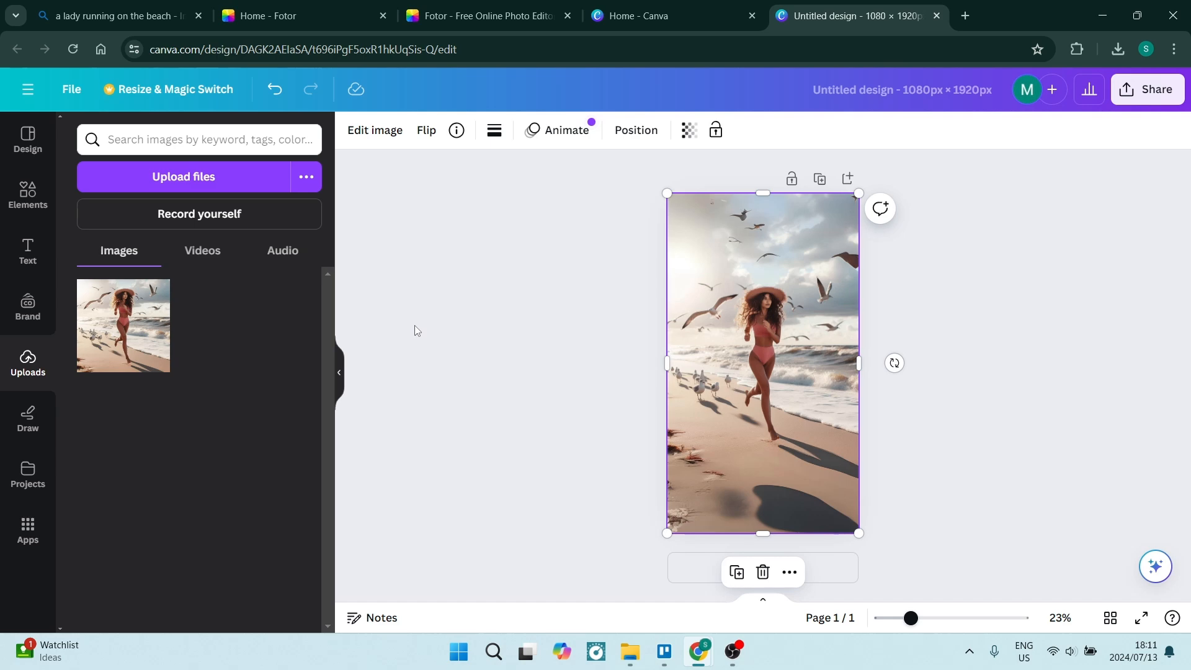
Step: Return to Fotor's AI Expand results to compare them with the Canva expansion
left_click(458, 8)
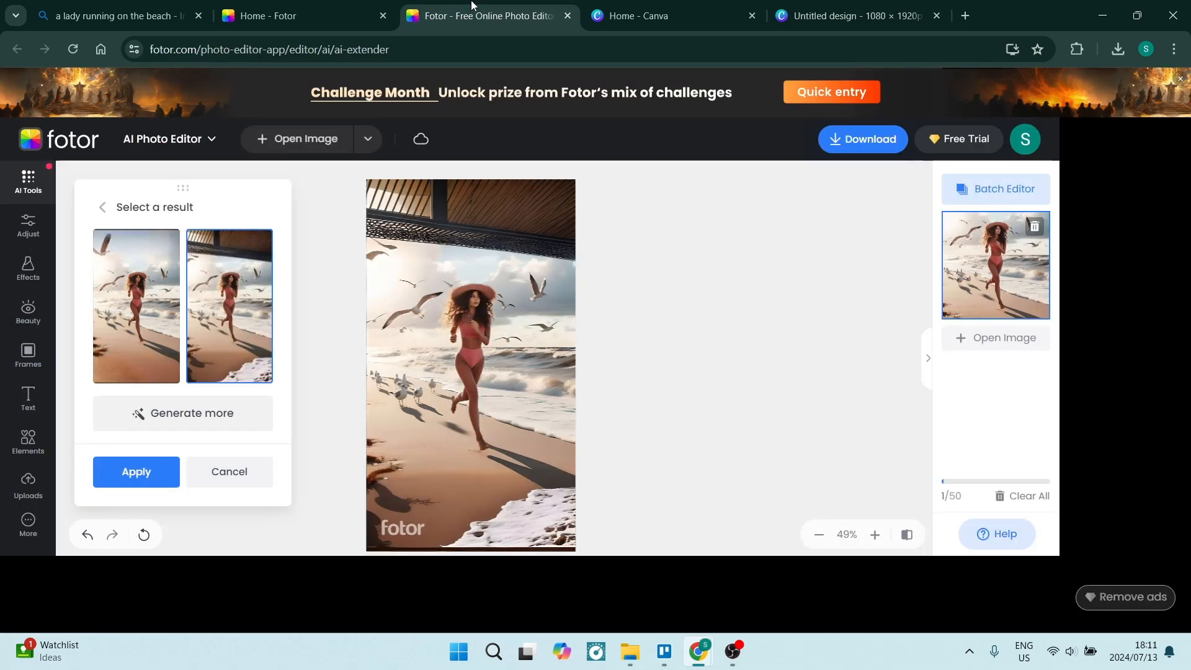